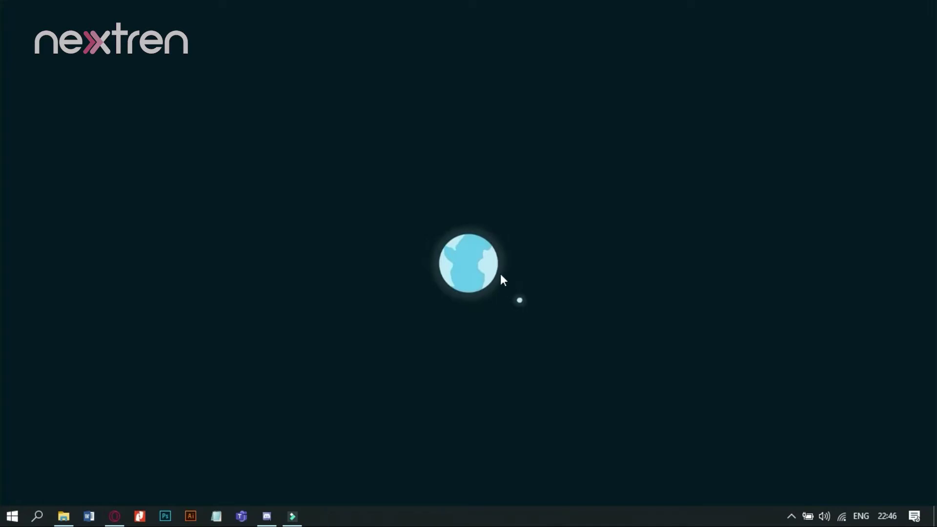
# Step: Open the Windows Settings home page from the notification area, and bring it up again by searching for "setting"
pyautogui.click(914, 516)
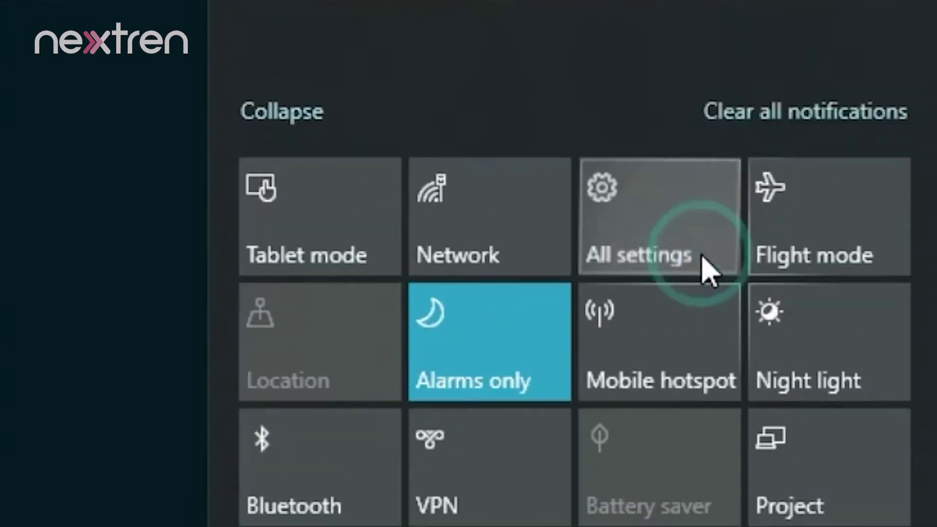
pyautogui.click(703, 256)
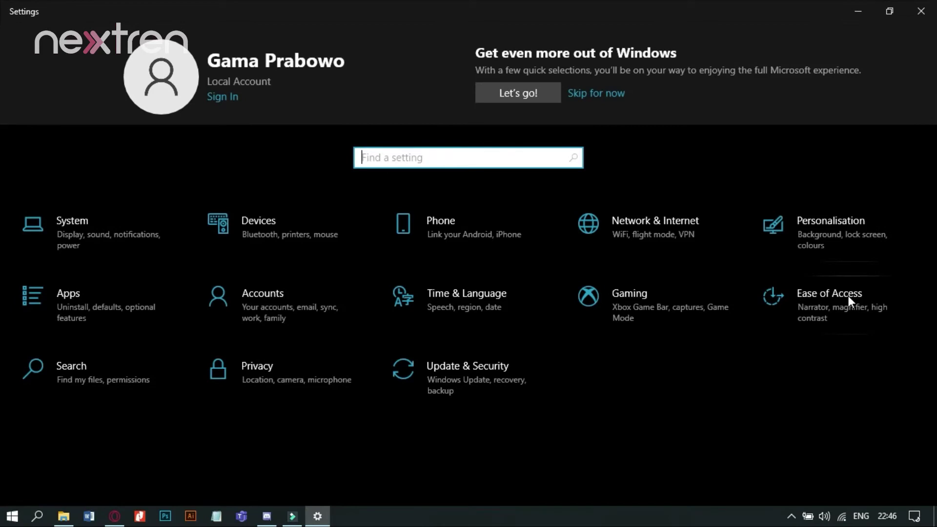
pyautogui.click(37, 515)
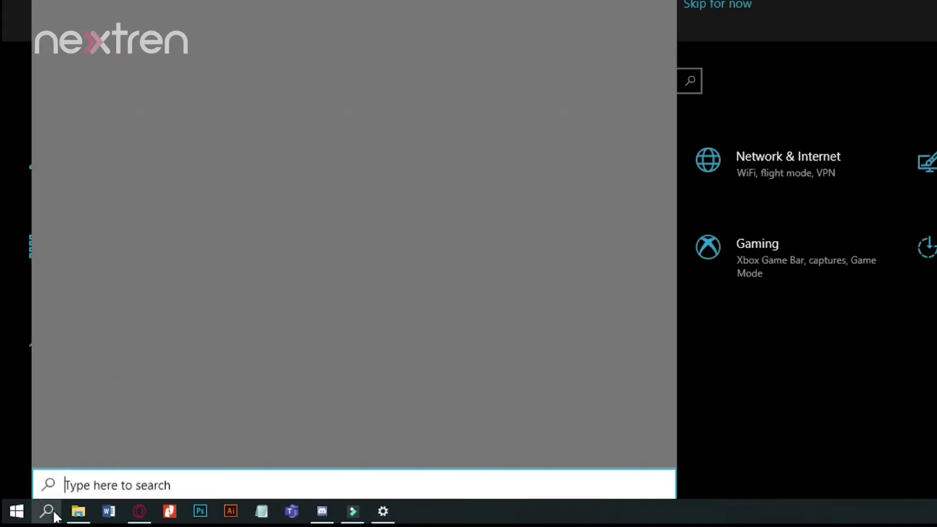
pyautogui.write('setting')
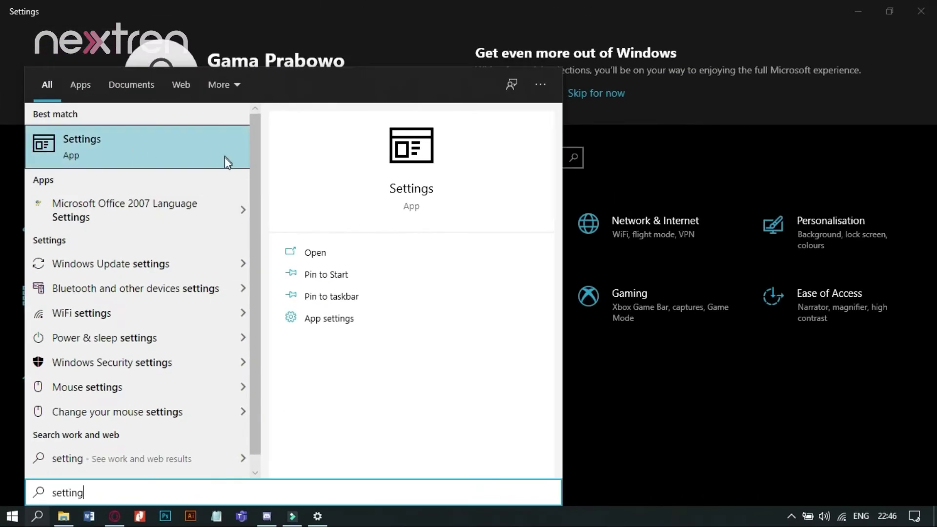
pyautogui.click(244, 128)
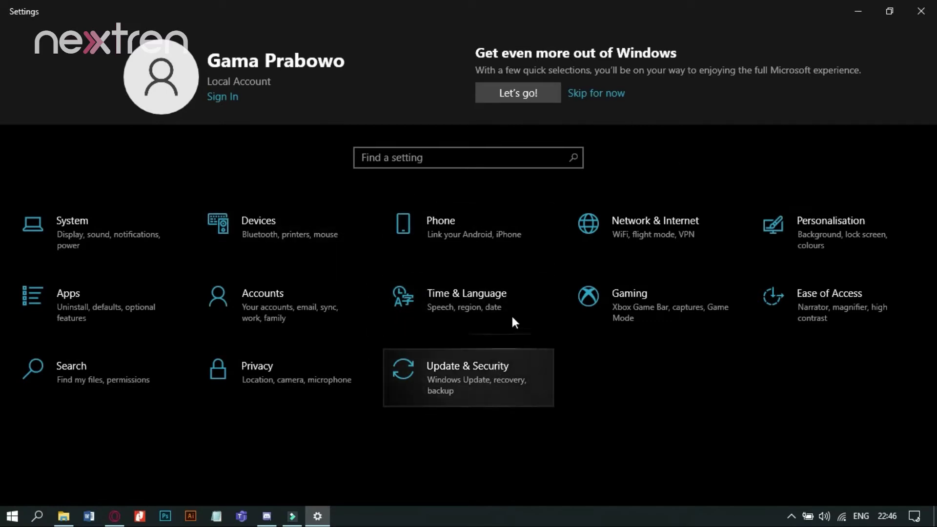
# Step: Pause Windows updates until 07 June 2021 in the advanced options of Windows Update
pyautogui.click(472, 386)
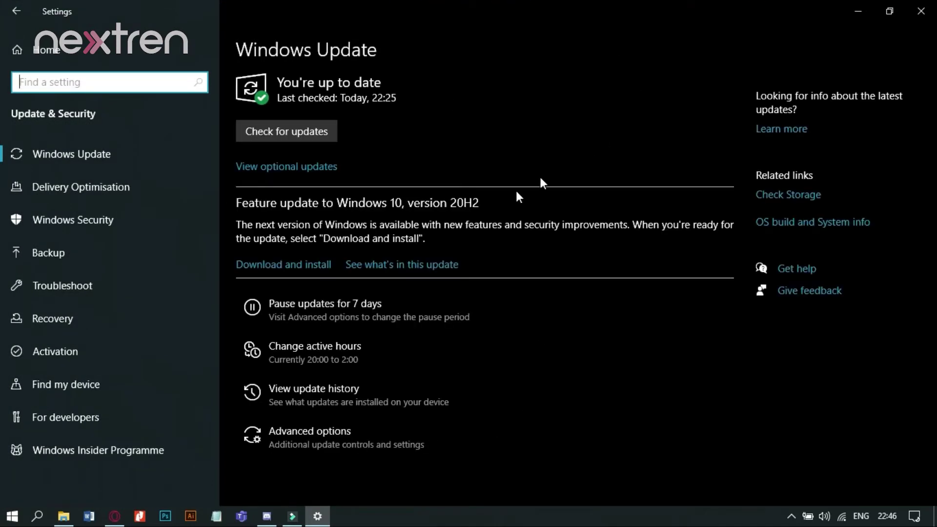
pyautogui.click(349, 445)
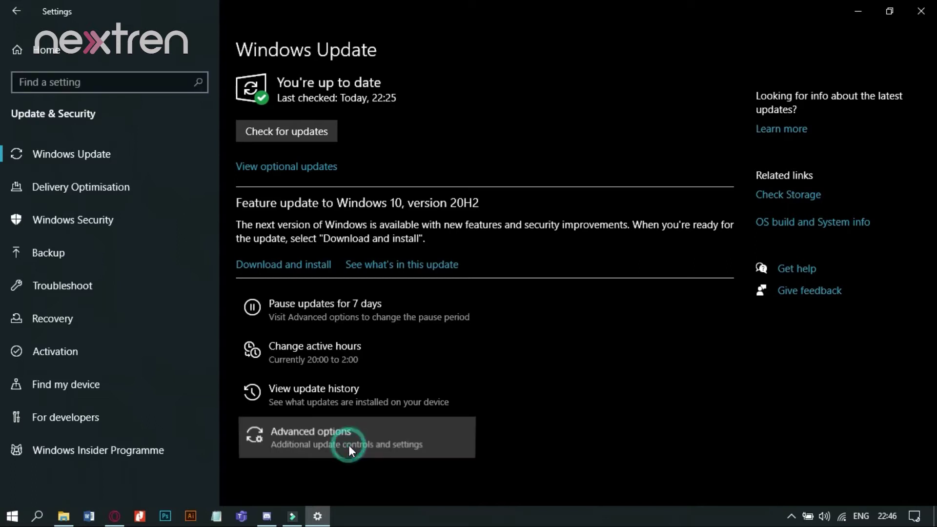
pyautogui.scroll(-1, 436, 314)
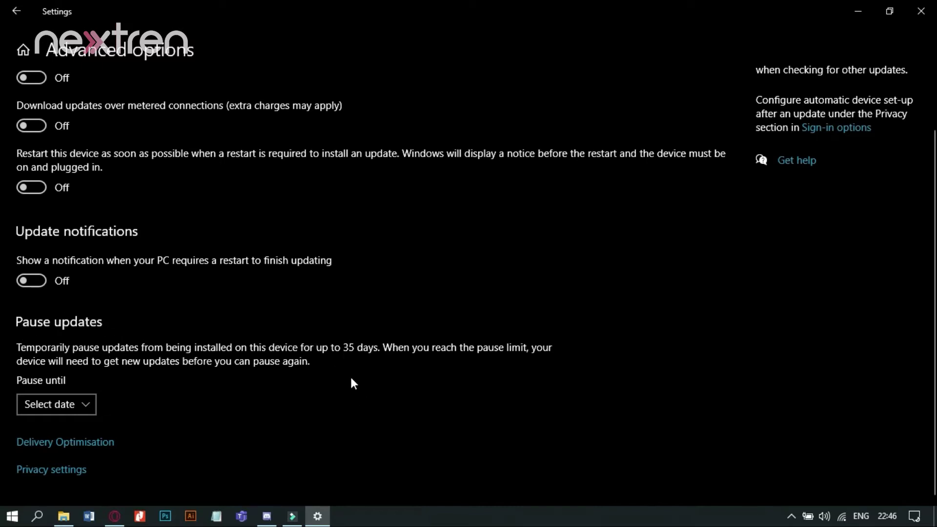
pyautogui.click(63, 406)
pyautogui.scroll(-9, 60, 352)
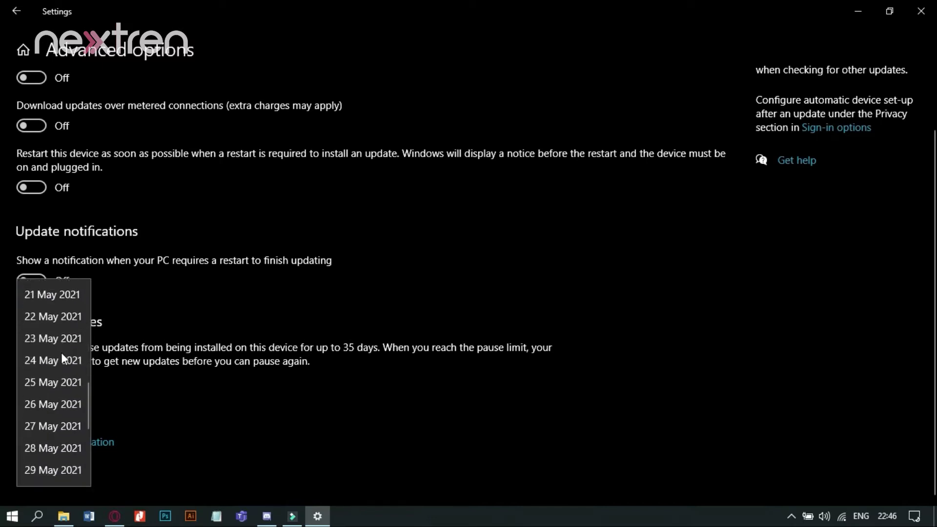
pyautogui.click(51, 474)
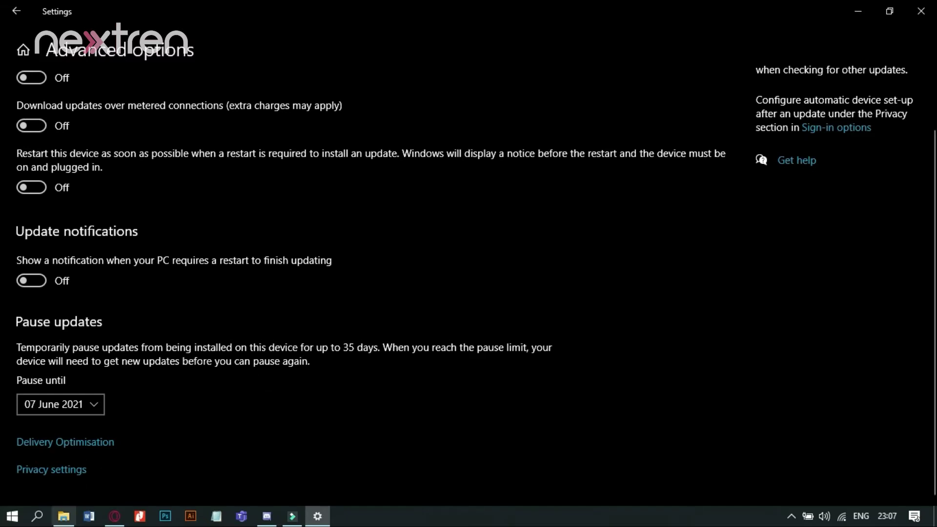
# Step: Search Windows for "regedit" and open the Registry Editor
pyautogui.click(35, 518)
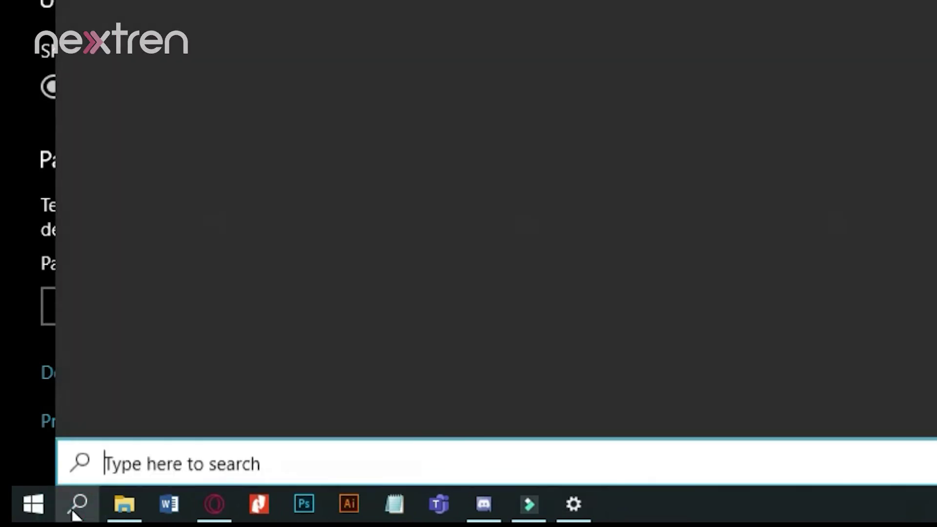
pyautogui.write('regedit')
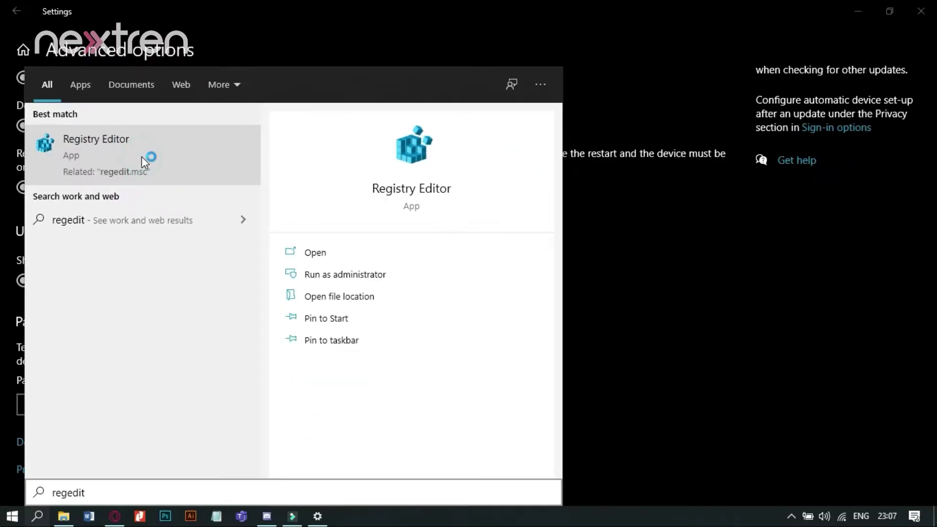
pyautogui.click(266, 246)
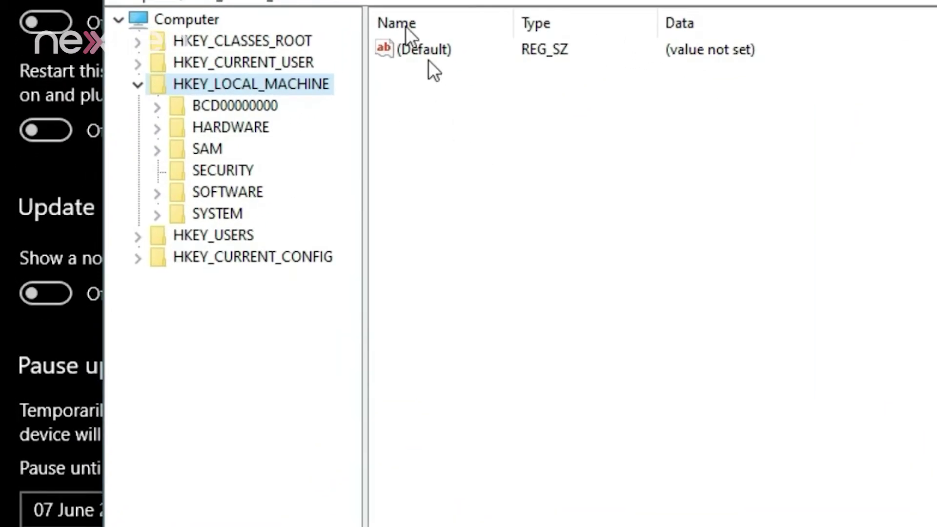
# Step: Expand the registry tree to the key HKEY_LOCAL_MACHINE\SOFTWARE\Policies\Microsoft\Windows
pyautogui.doubleClick(221, 82)
pyautogui.click(138, 86)
pyautogui.click(157, 193)
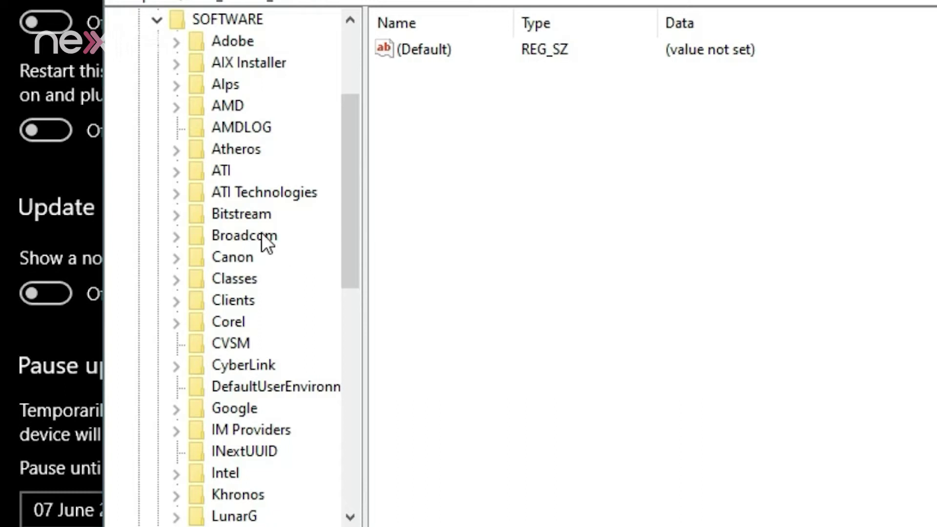
pyautogui.scroll(-4, 262, 233)
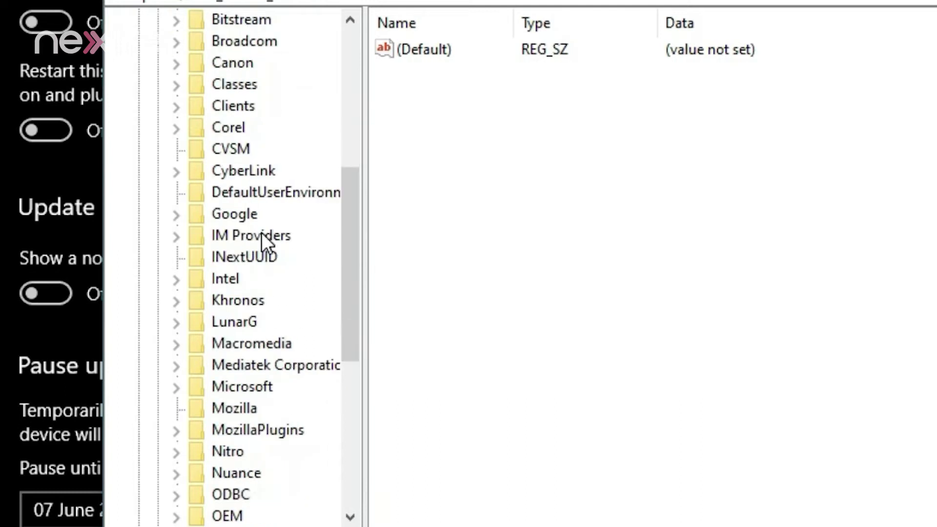
pyautogui.scroll(-2, 262, 233)
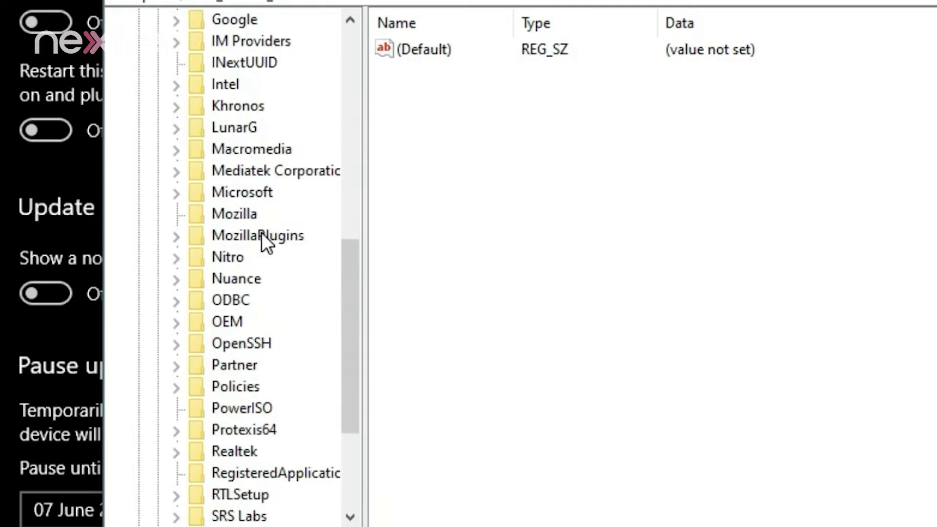
pyautogui.doubleClick(221, 391)
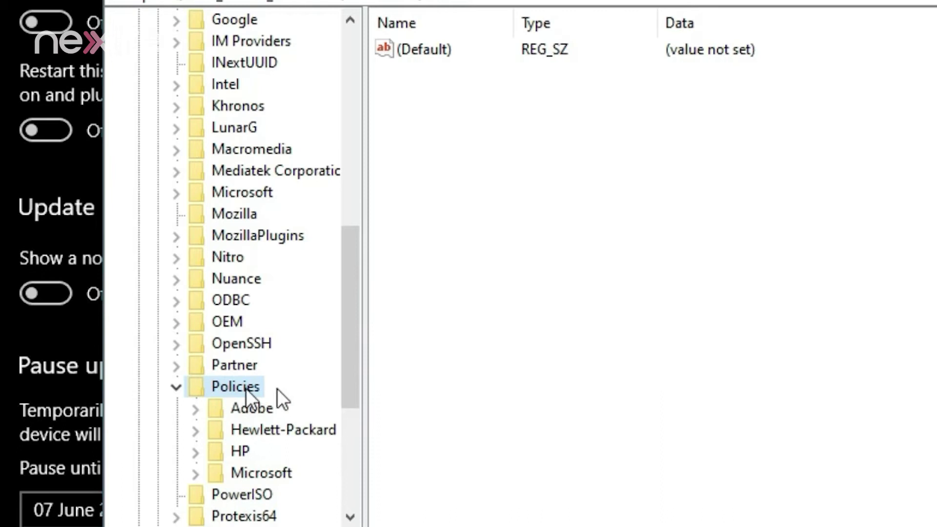
pyautogui.doubleClick(246, 472)
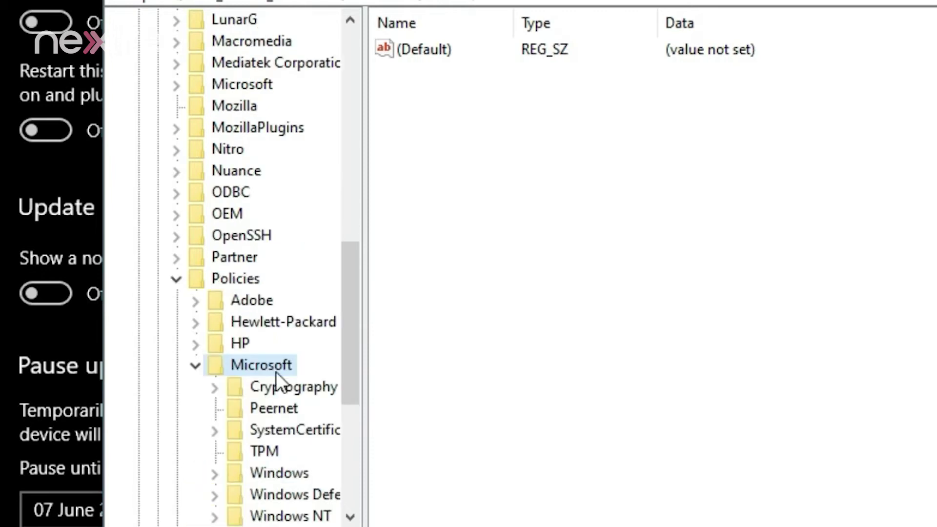
pyautogui.scroll(-2, 276, 370)
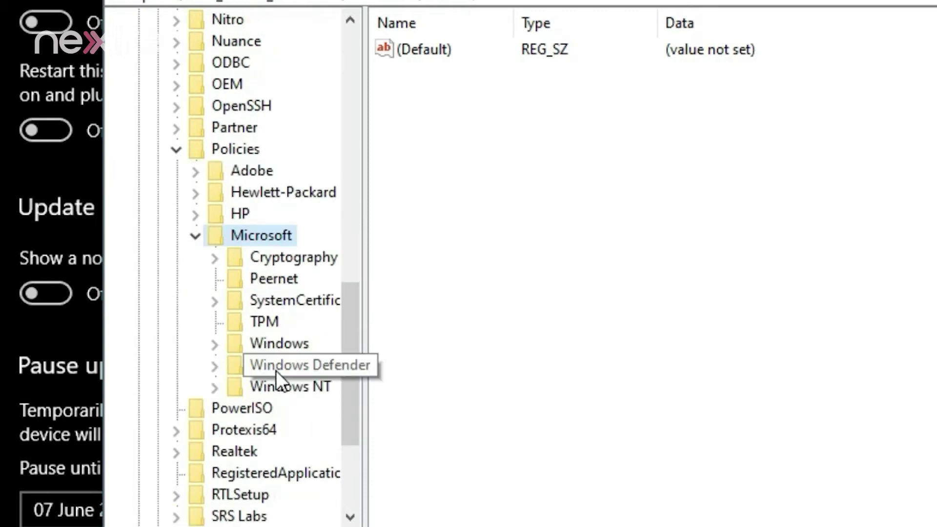
pyautogui.click(287, 343)
pyautogui.doubleClick(286, 341)
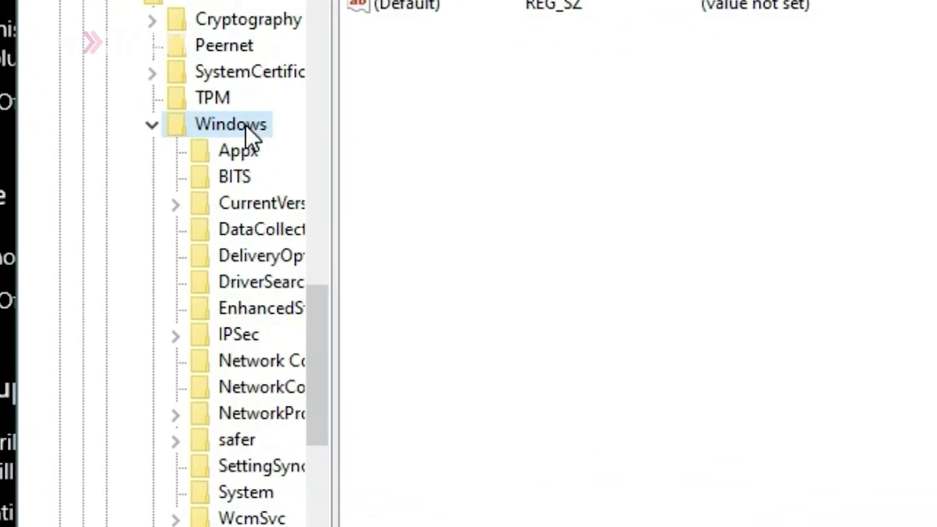
# Step: Create a new key named WindowsUpdate under the Windows policies key
pyautogui.rightClick(172, 198)
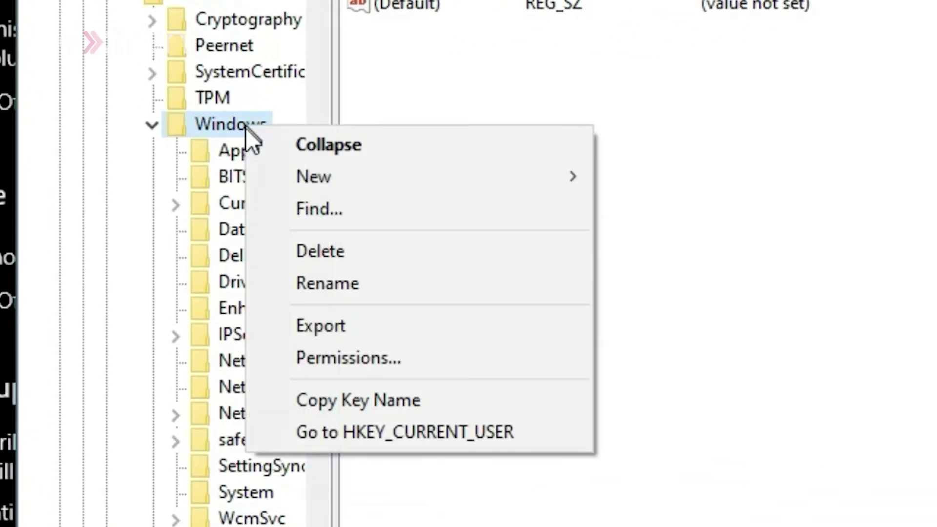
pyautogui.moveTo(376, 178)
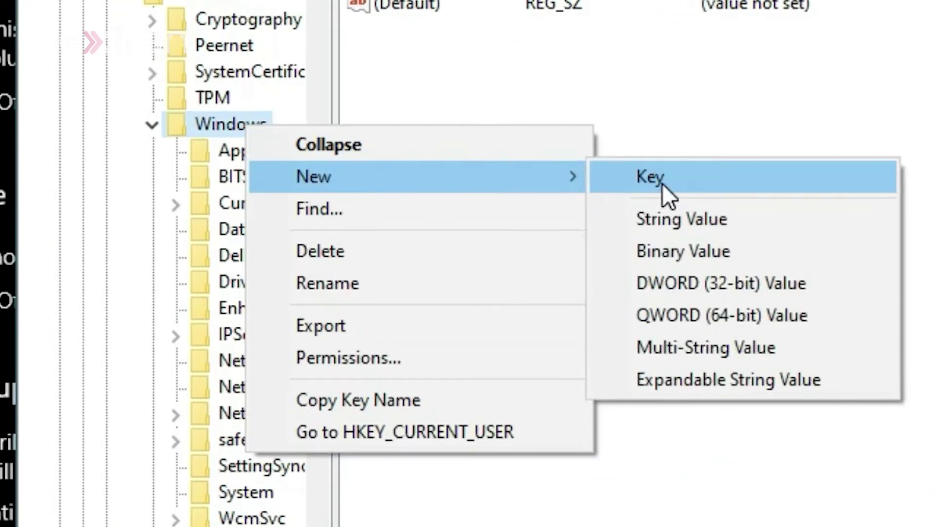
pyautogui.click(662, 183)
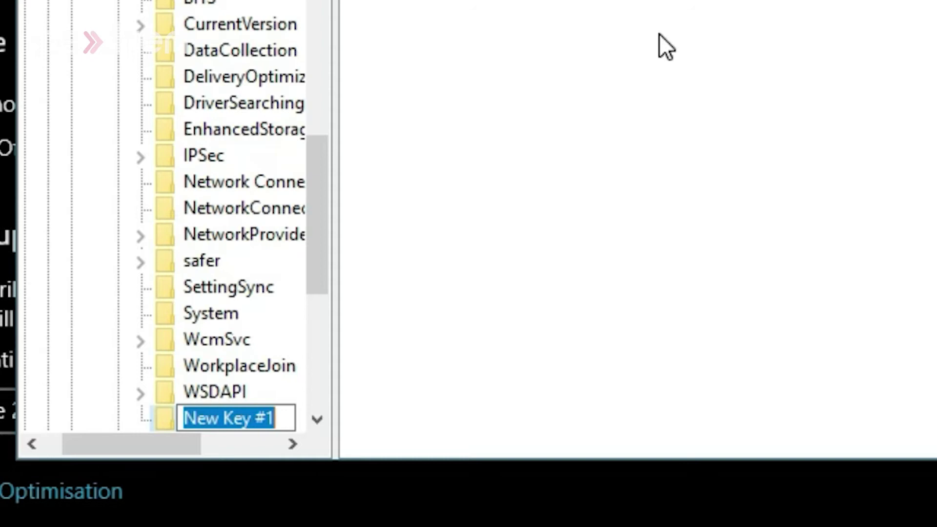
pyautogui.write('WindowsUpdate')
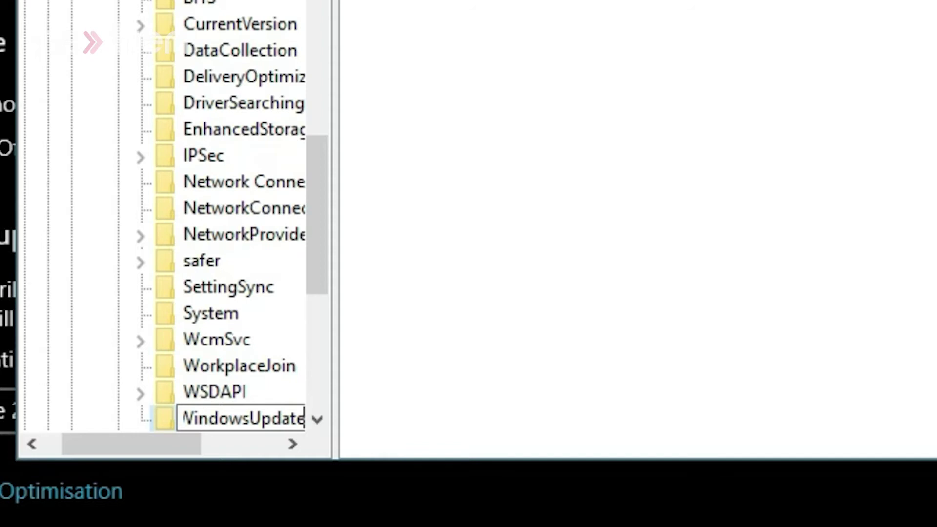
pyautogui.click(665, 47)
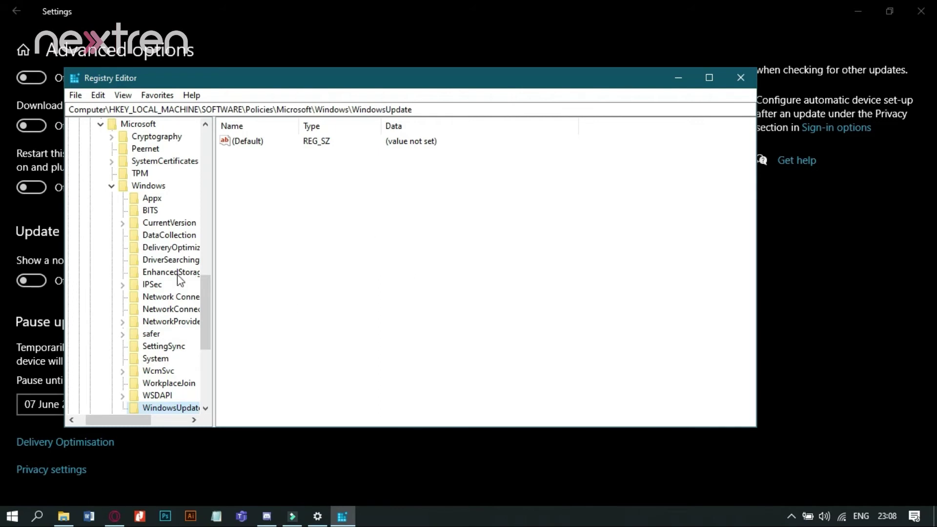
# Step: Create a new subkey named AU inside the WindowsUpdate key
pyautogui.scroll(-1, 178, 280)
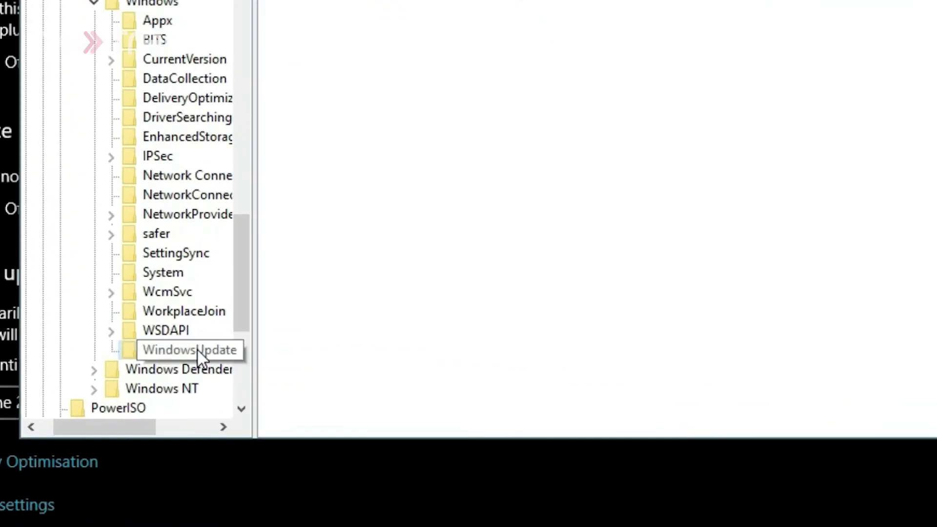
pyautogui.rightClick(215, 330)
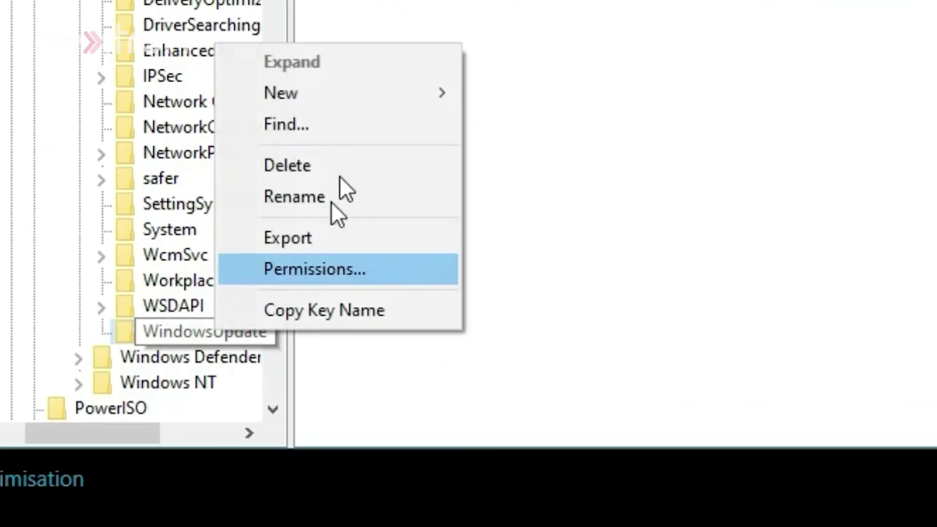
pyautogui.moveTo(366, 83)
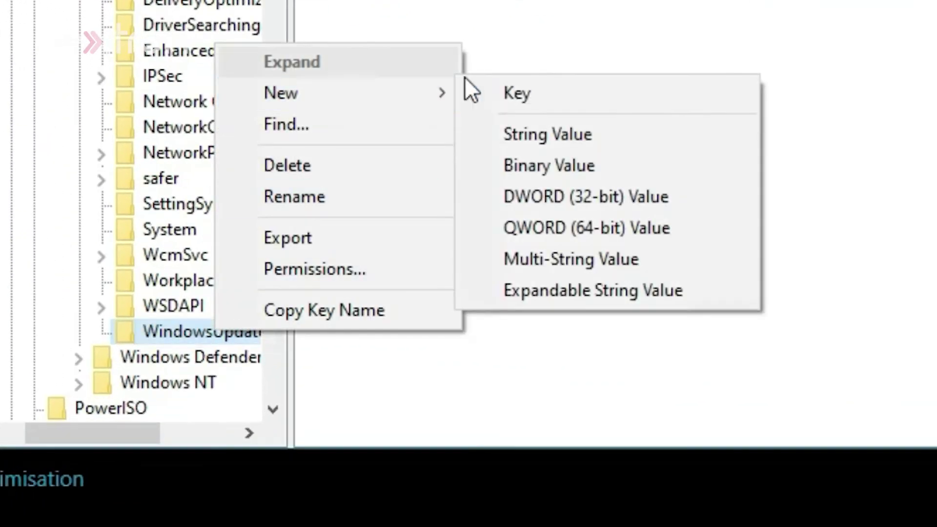
pyautogui.click(519, 94)
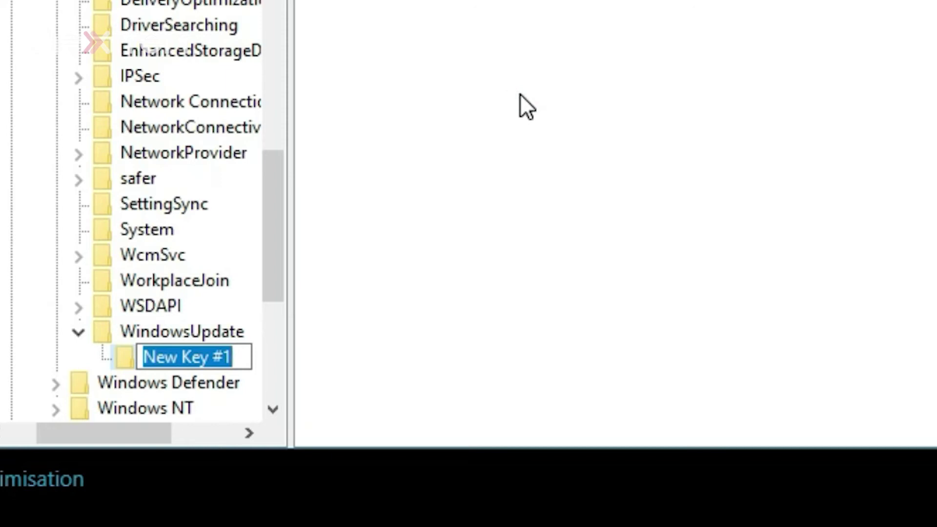
pyautogui.write('AU')
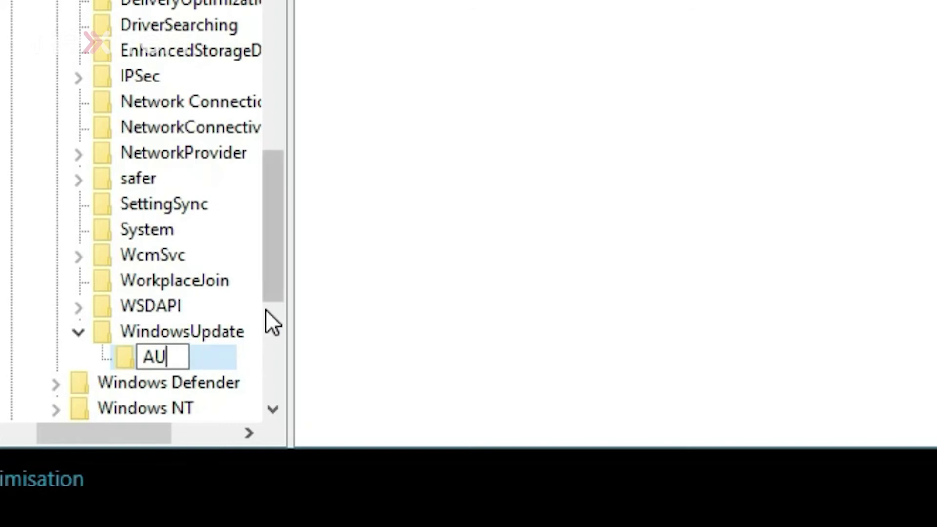
pyautogui.press('Return')
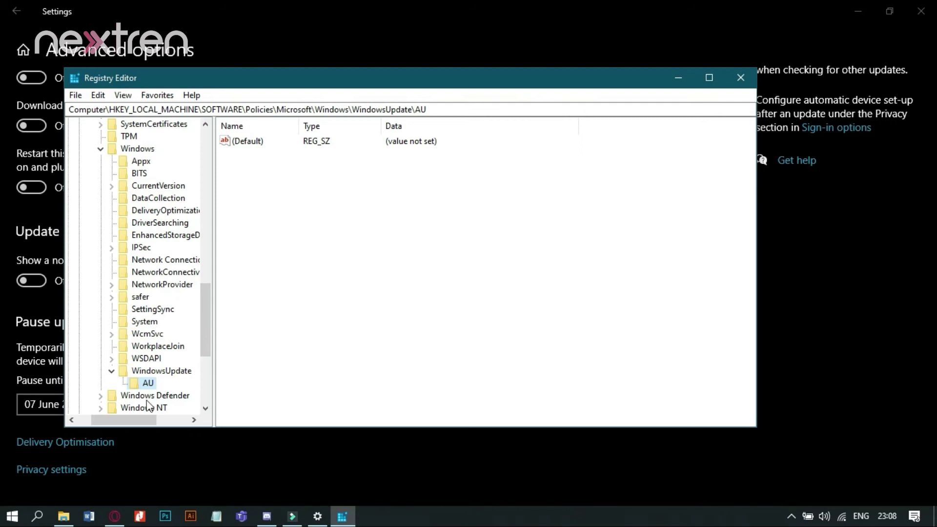
# Step: Create a new DWORD (32-bit) value named NoAutoUpdate in the AU key
pyautogui.click(348, 214)
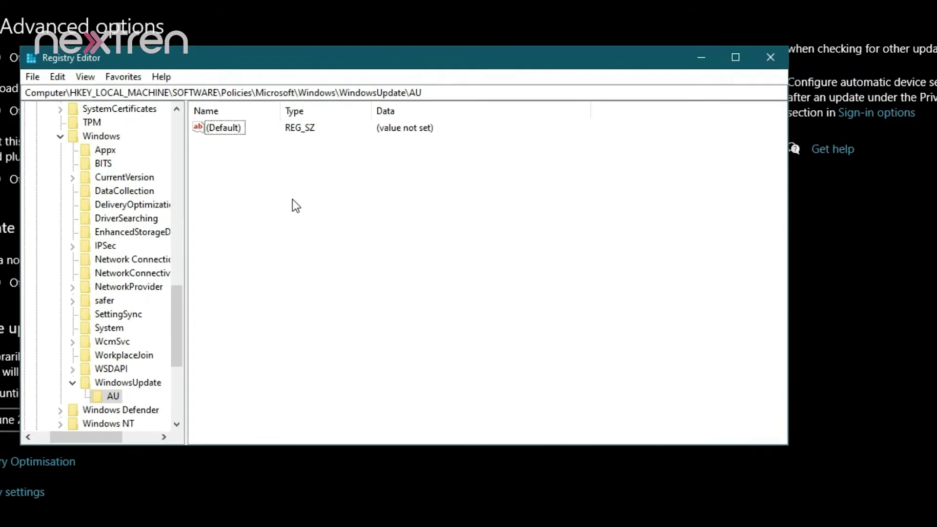
pyautogui.rightClick(310, 206)
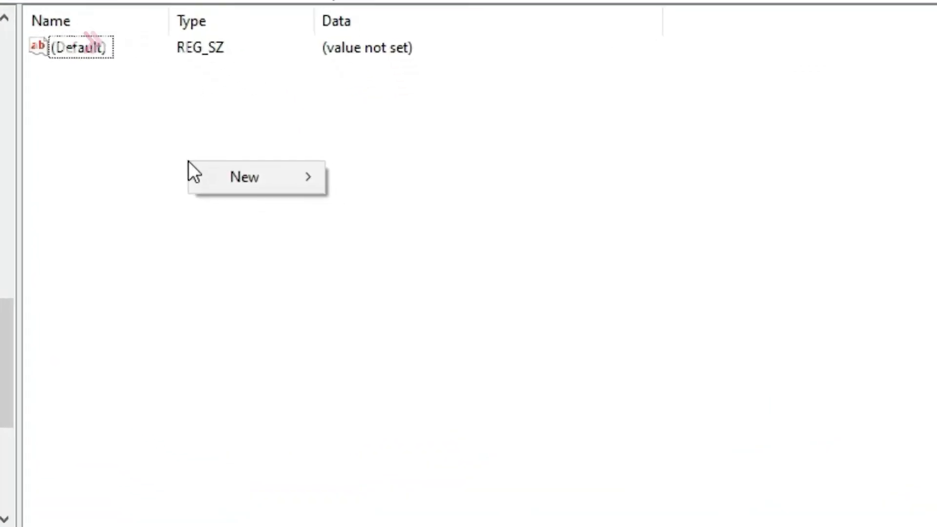
pyautogui.moveTo(226, 169)
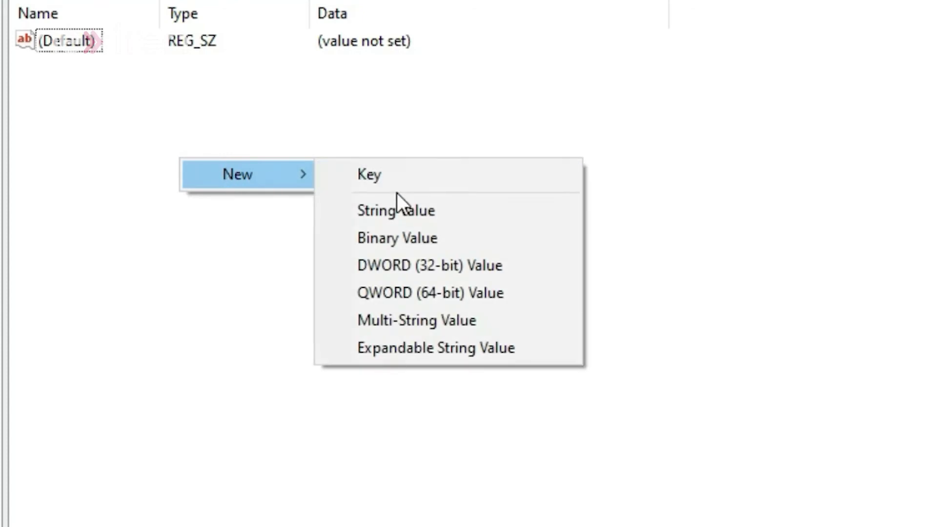
pyautogui.click(409, 264)
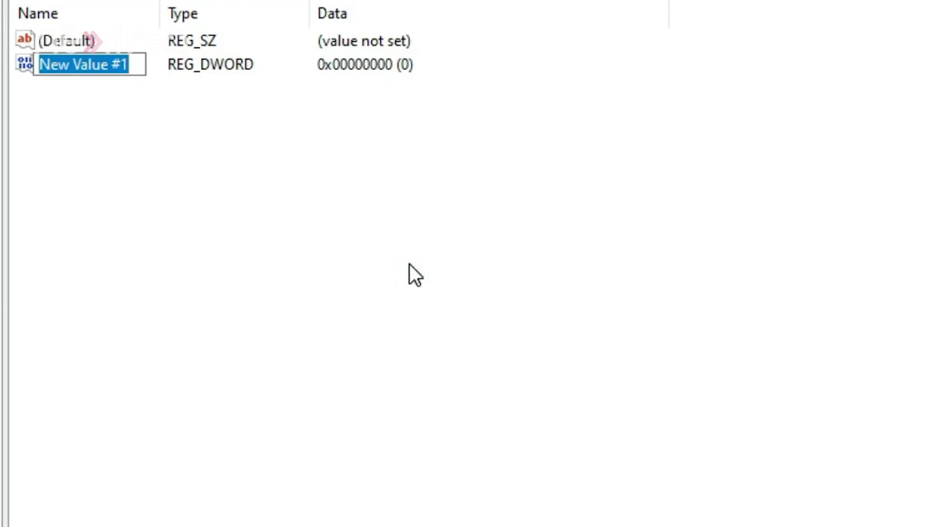
pyautogui.write('No')
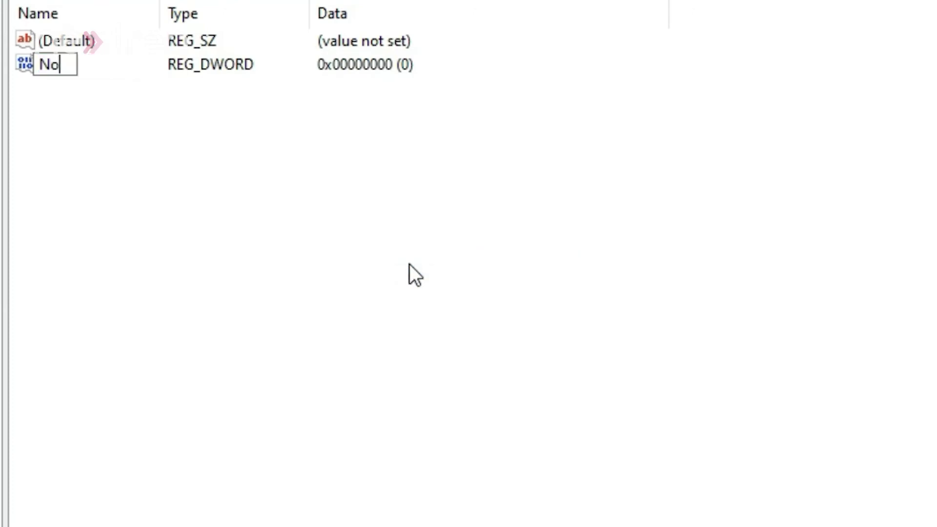
pyautogui.write('AutoUpdate')
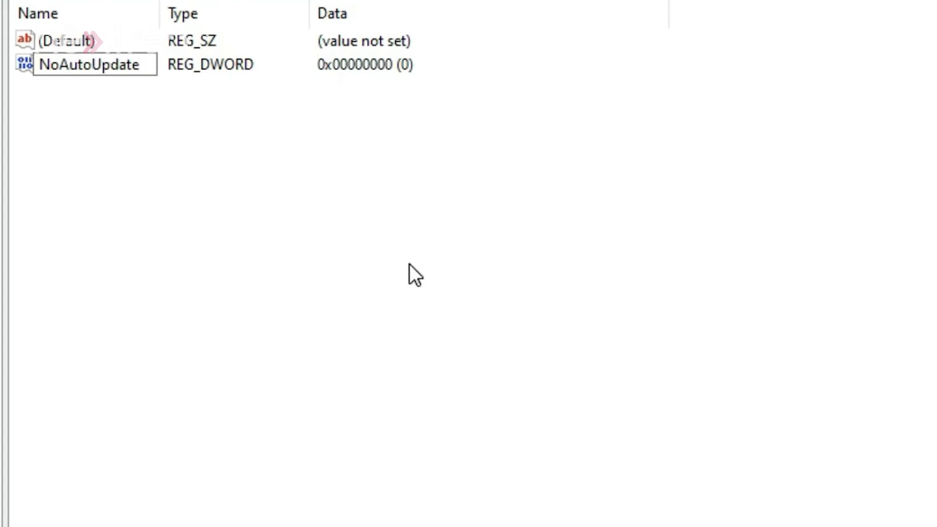
pyautogui.press('Return')
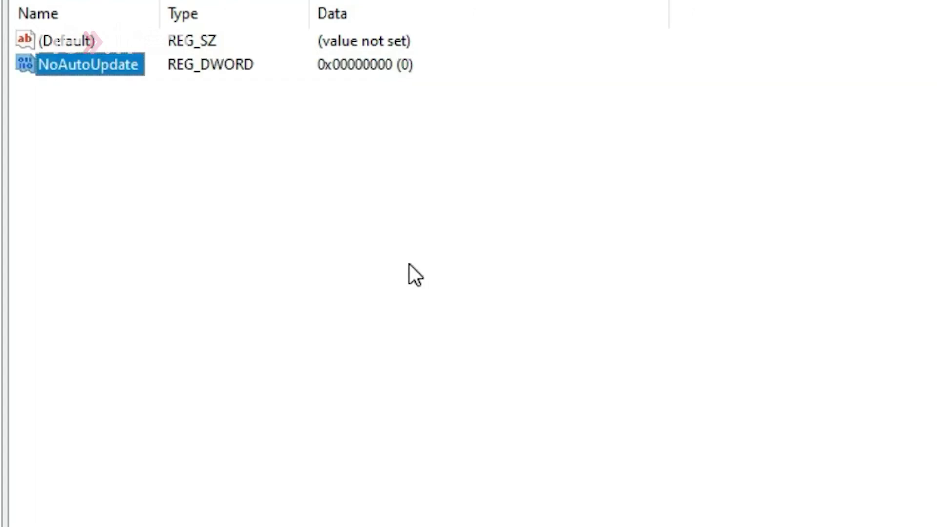
# Step: Set the value data of NoAutoUpdate to 1
pyautogui.doubleClick(82, 63)
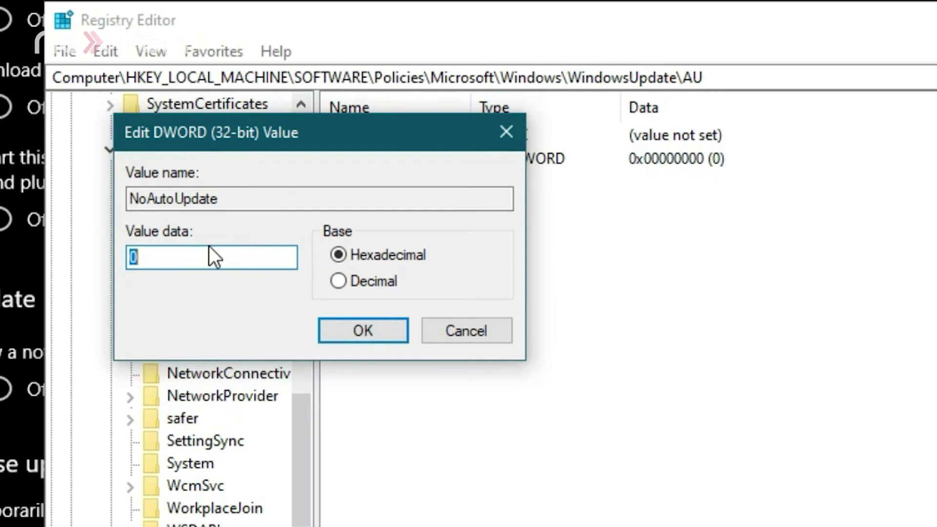
pyautogui.write('1')
pyautogui.click(366, 332)
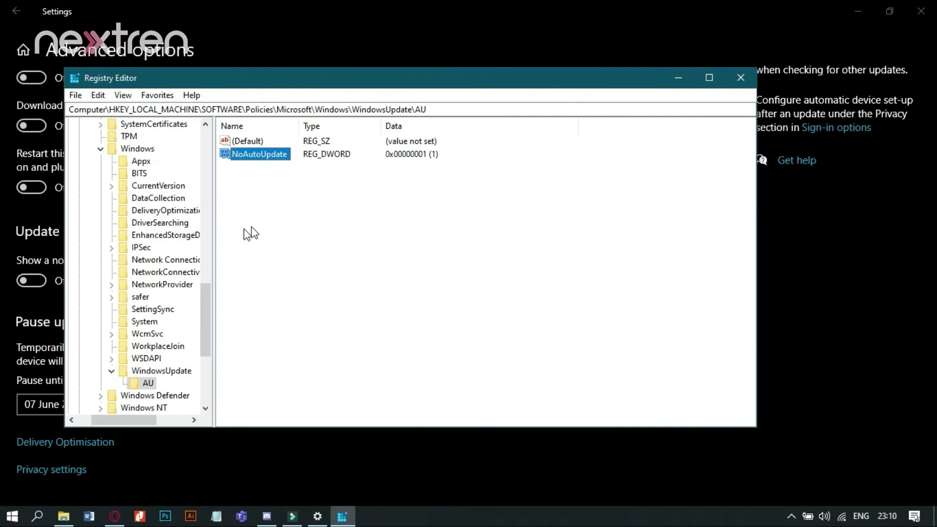
# Step: Delete the WindowsUpdate key together with its AU subkey from the Windows policies key
pyautogui.scroll(-1, 161, 313)
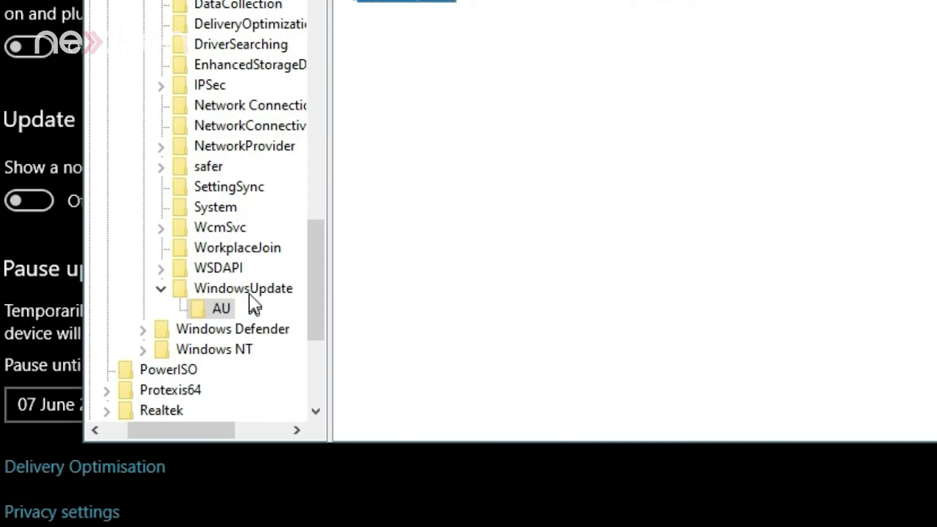
pyautogui.click(251, 286)
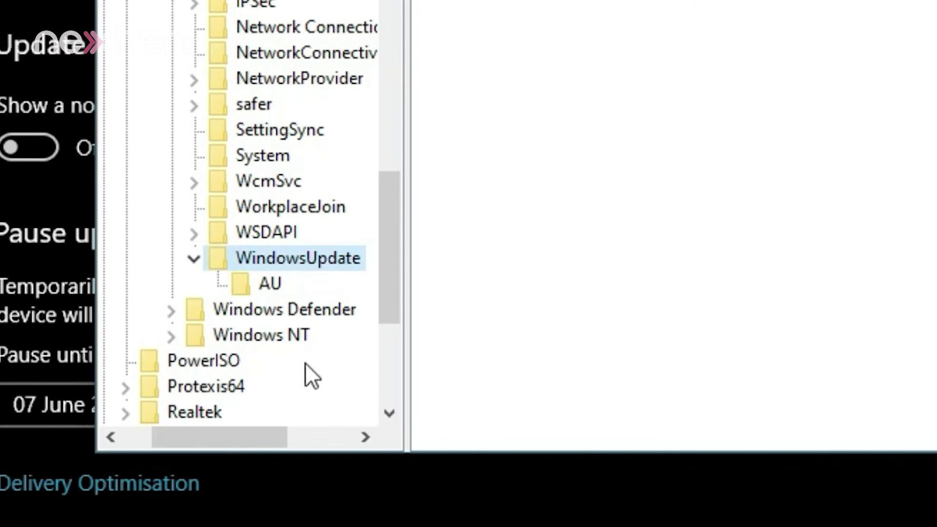
pyautogui.rightClick(318, 257)
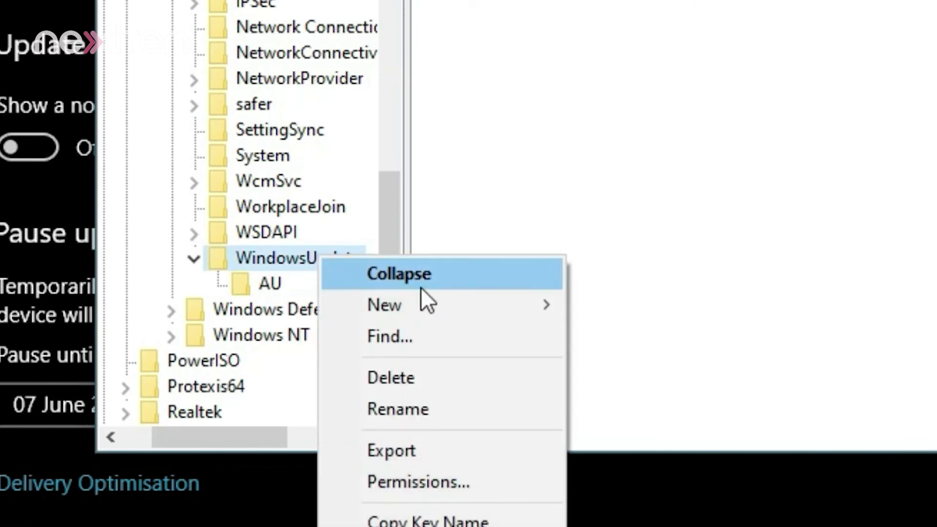
pyautogui.click(419, 385)
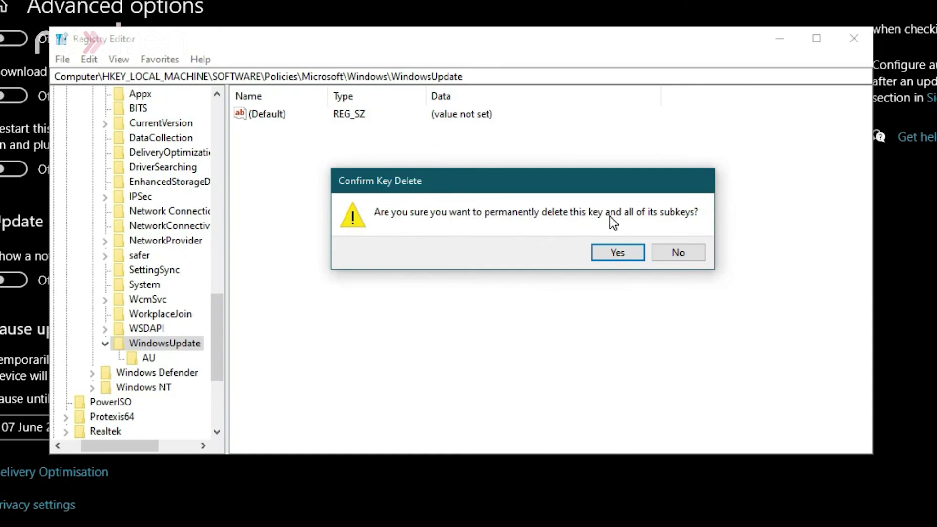
pyautogui.click(619, 253)
pyautogui.click(575, 252)
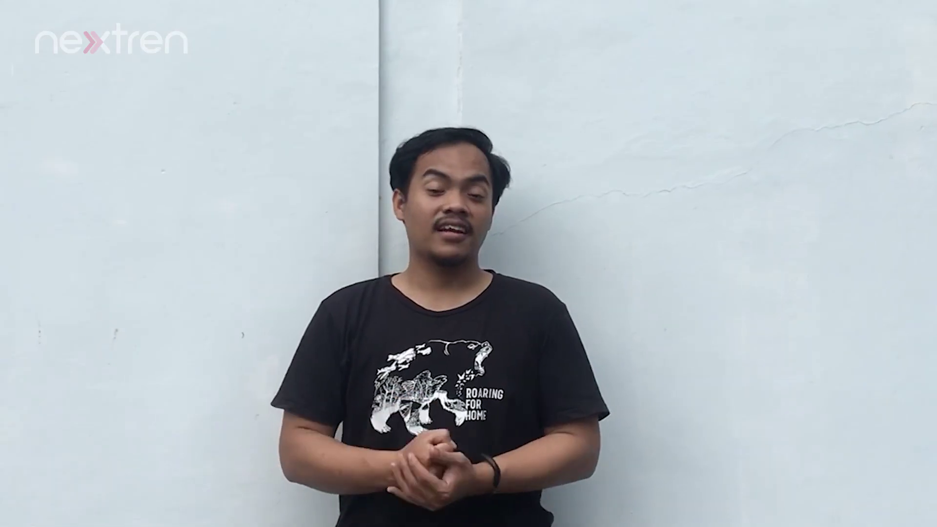